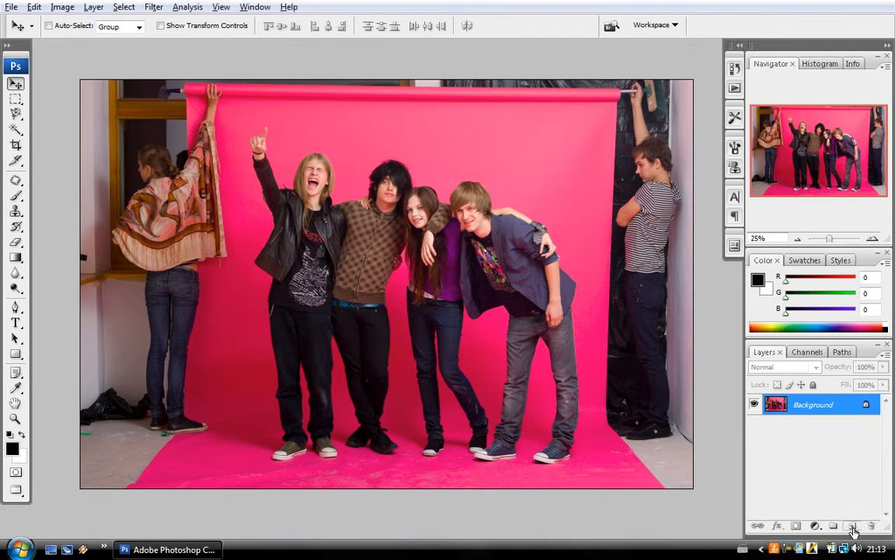
Duplicate the Background layer and select the full-height strip of the photo left of the group, including the backdrop holder
left_click_drag(841, 411, 853, 524)
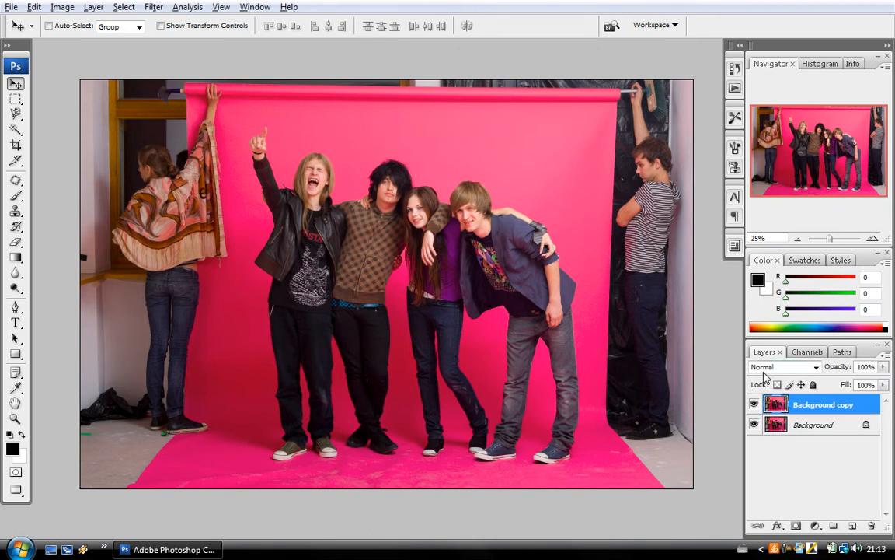
left_click(15, 100)
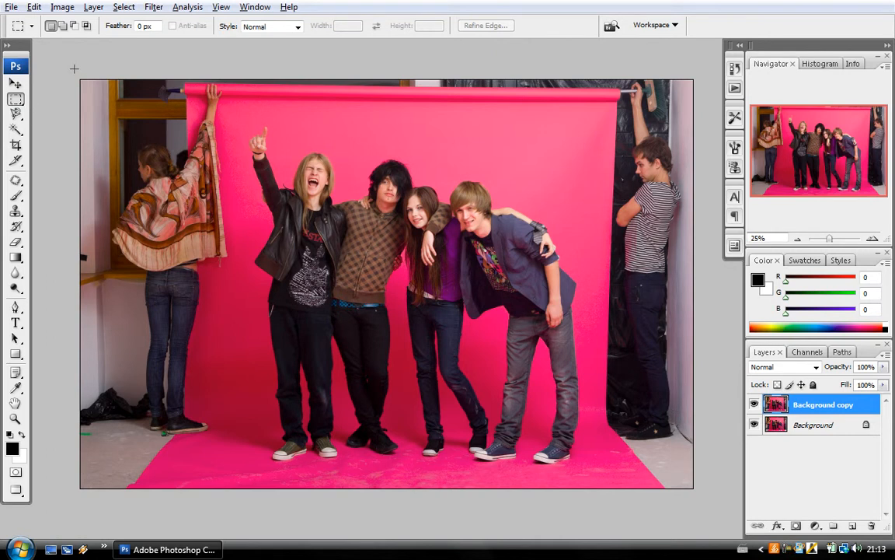
left_click_drag(121, 115, 247, 501)
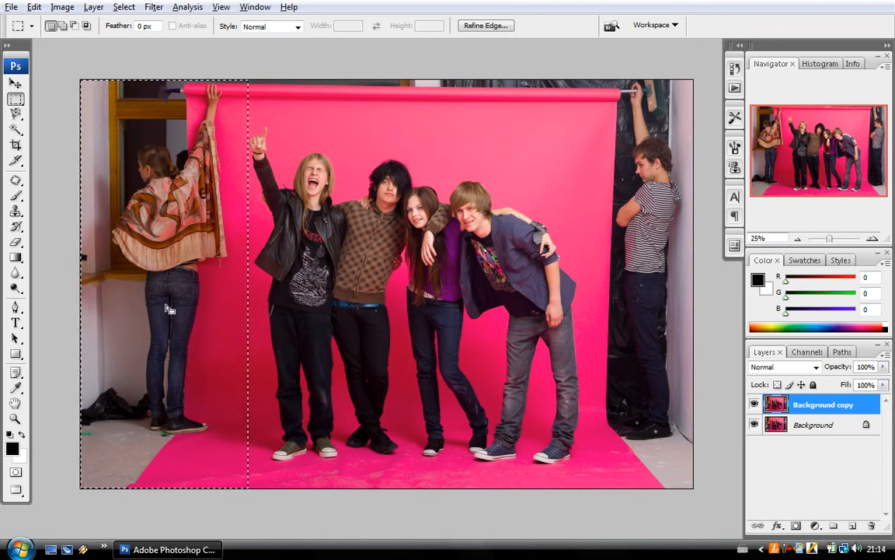
Free Transform the selected left strip, stretching it horizontally well past the photo's left edge, and deselect
left_click_drag(180, 304, 359, 305)
left_click(54, 7)
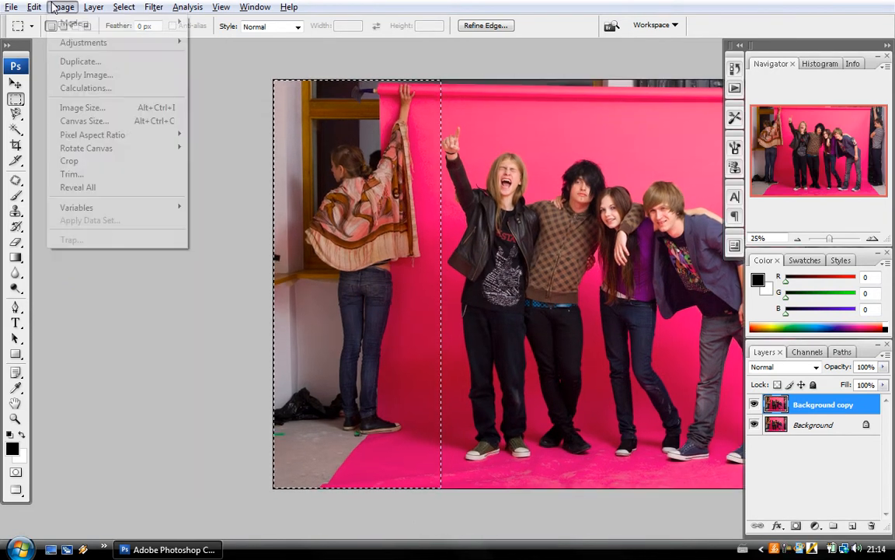
mouse_move(35, 7)
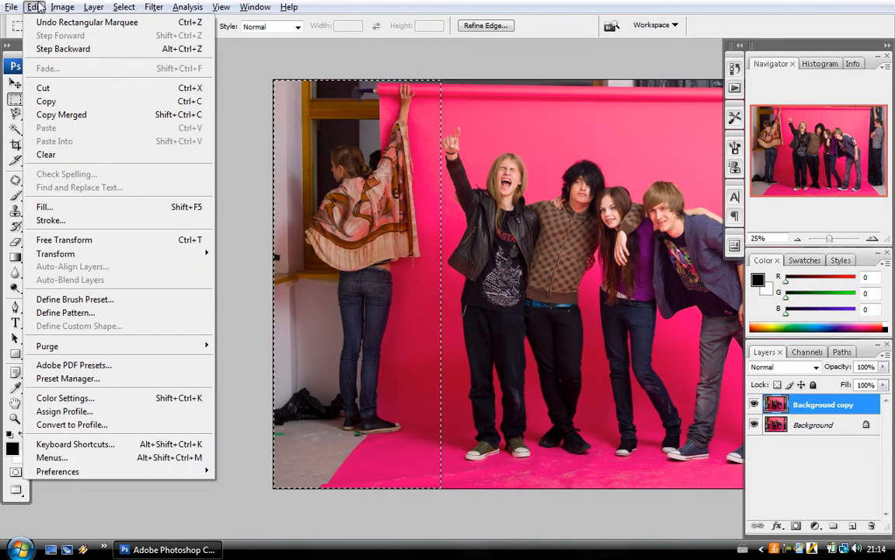
left_click(99, 240)
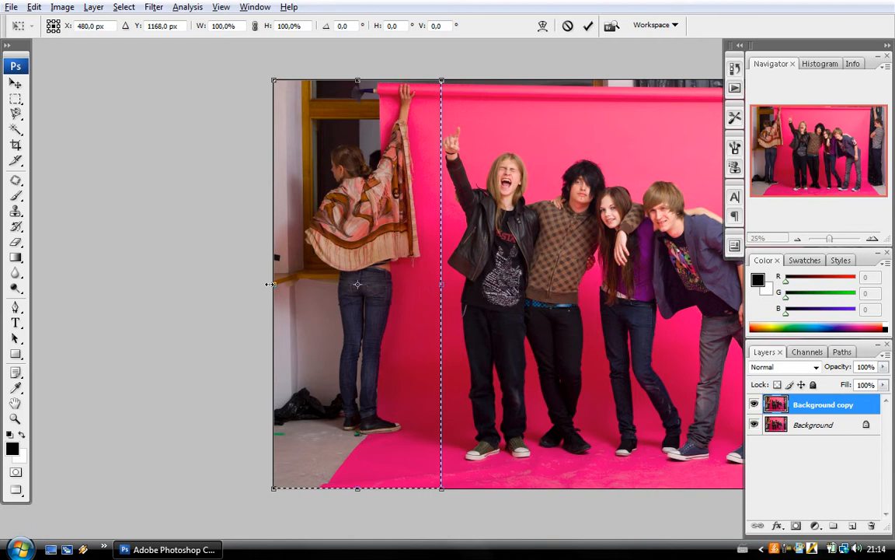
left_click_drag(272, 284, 14, 287)
key("Return")
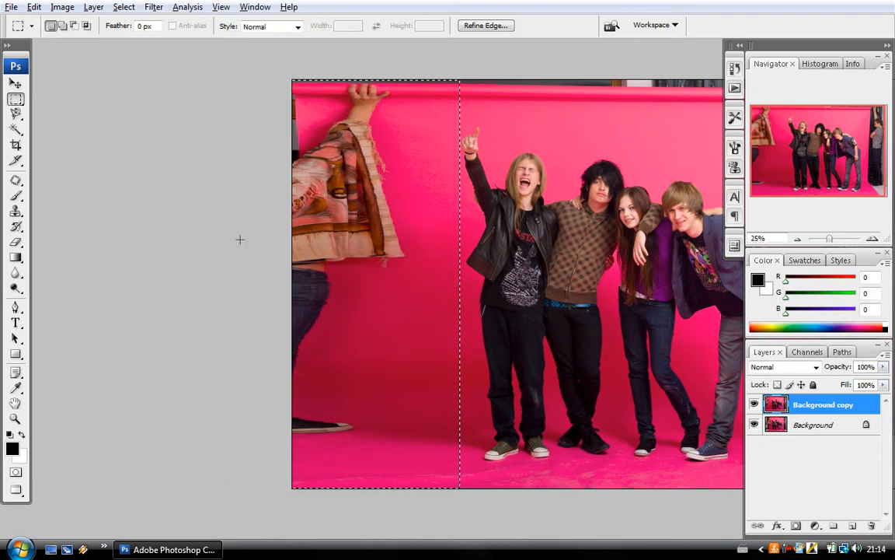
key("ctrl+d")
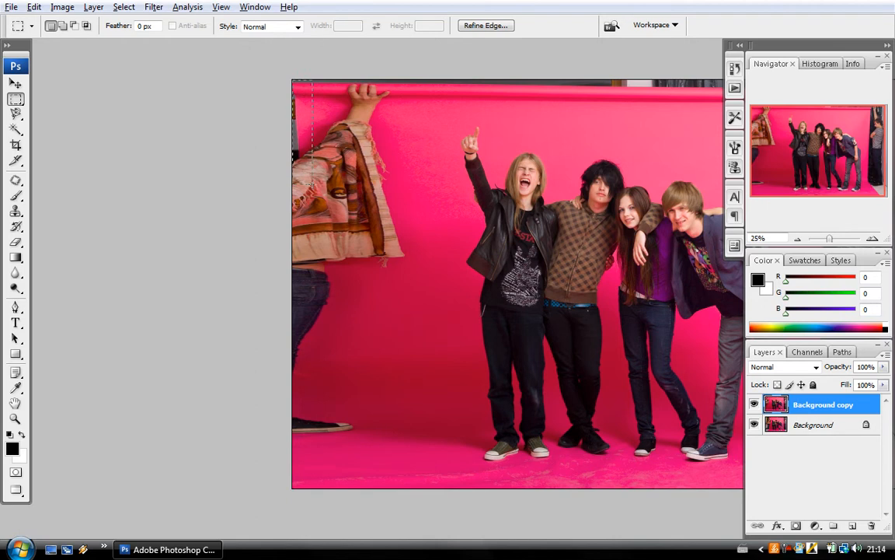
Reselect the full-height strip left of the group and stretch it outward again to push the backdrop holder off the canvas
left_click_drag(384, 374, 459, 512)
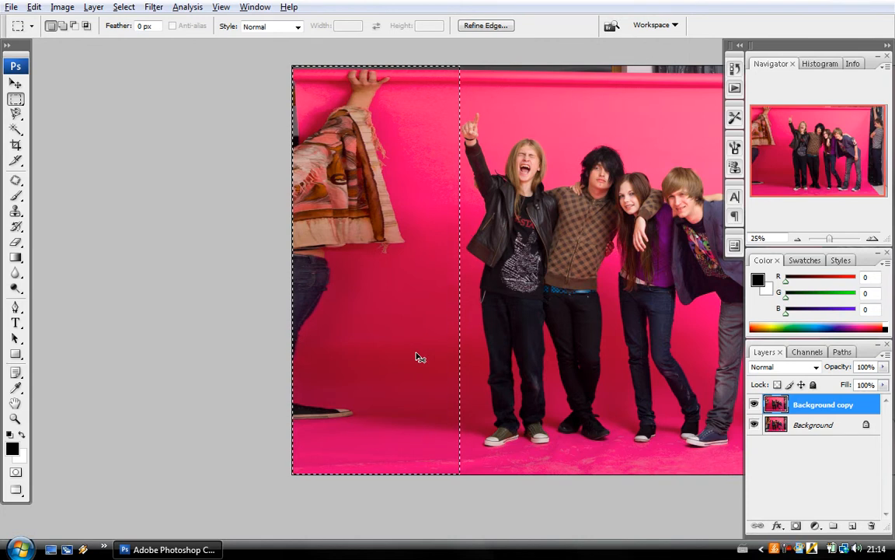
key("ctrl+t")
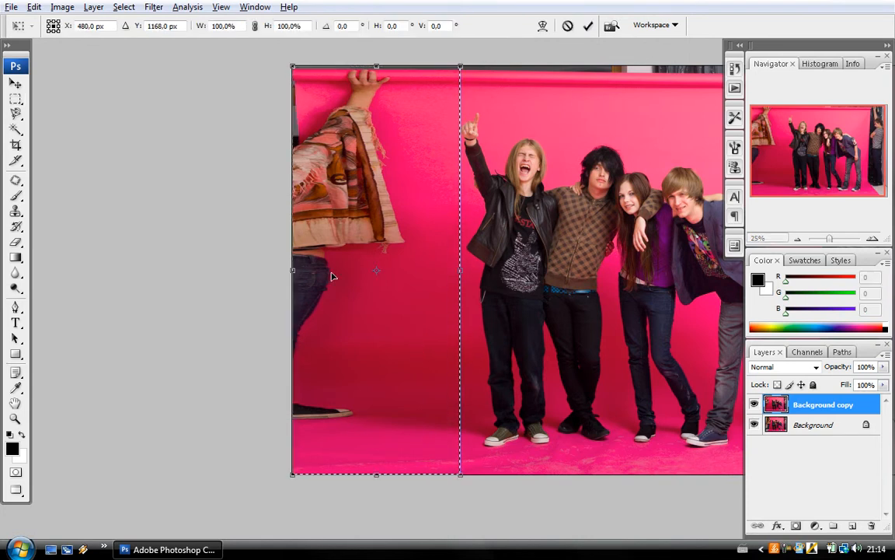
left_click_drag(292, 270, 33, 268)
key("Escape")
left_click(275, 43)
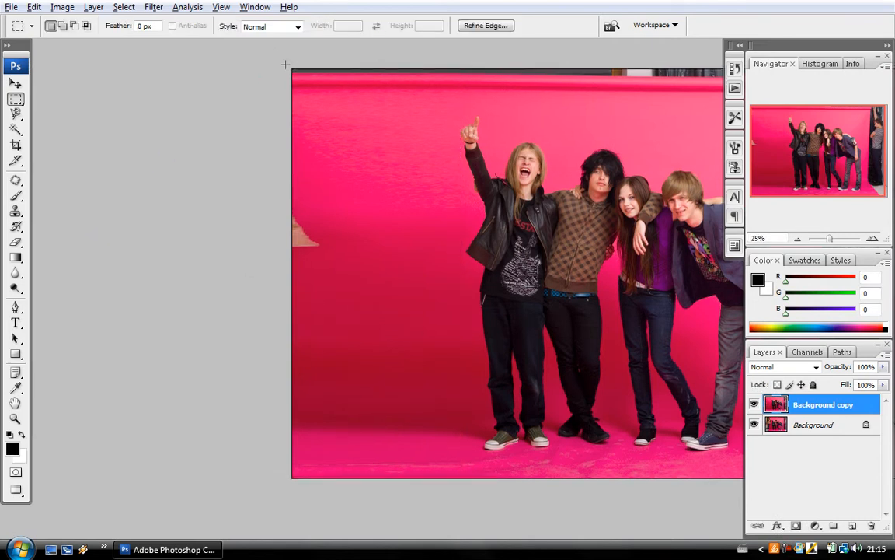
Select the left strip once more and stretch it slightly outward to remove the leftover piece of clothing at the edge
left_click_drag(438, 498, 454, 508)
key("ctrl+t")
left_click_drag(290, 266, 247, 263)
key("Return")
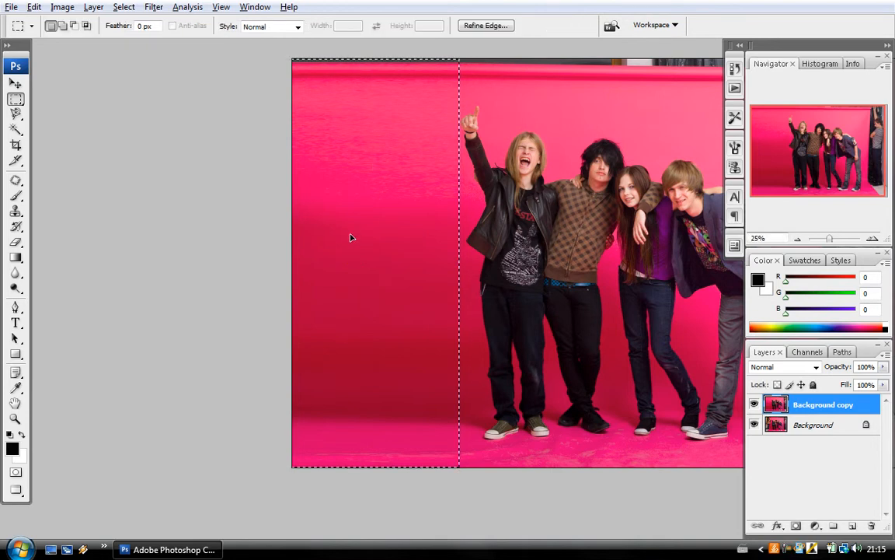
left_click(230, 194)
Select the full-height strip from just beside the rightmost group member to the photo's right edge
key("space")
left_click_drag(505, 366, 271, 334)
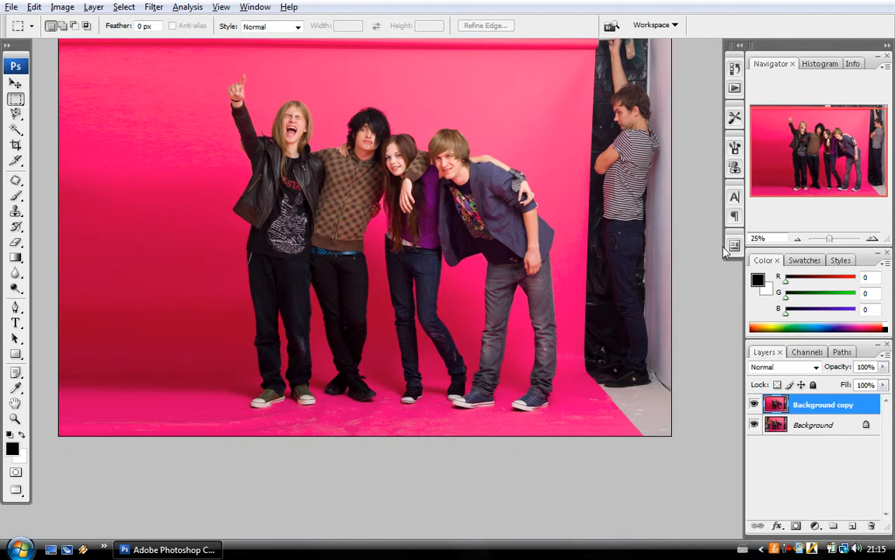
left_click_drag(707, 255, 675, 326)
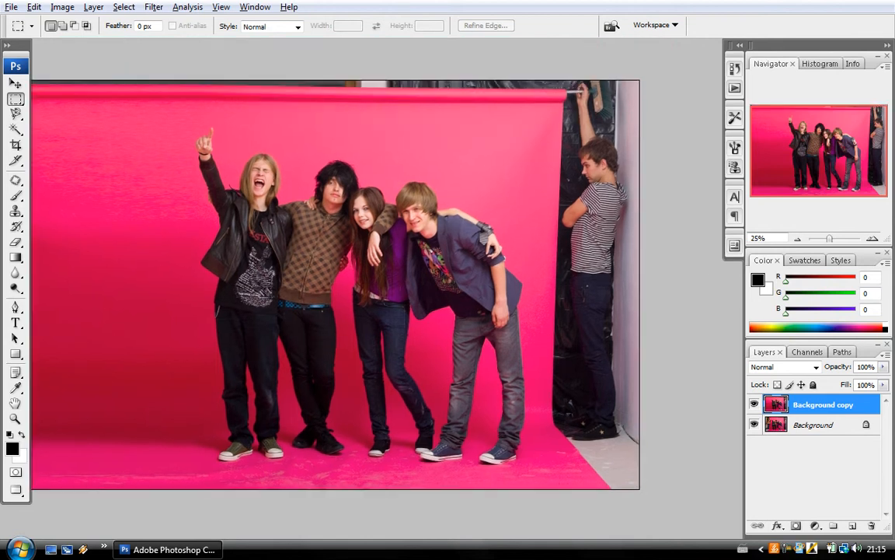
left_click_drag(619, 270, 575, 276)
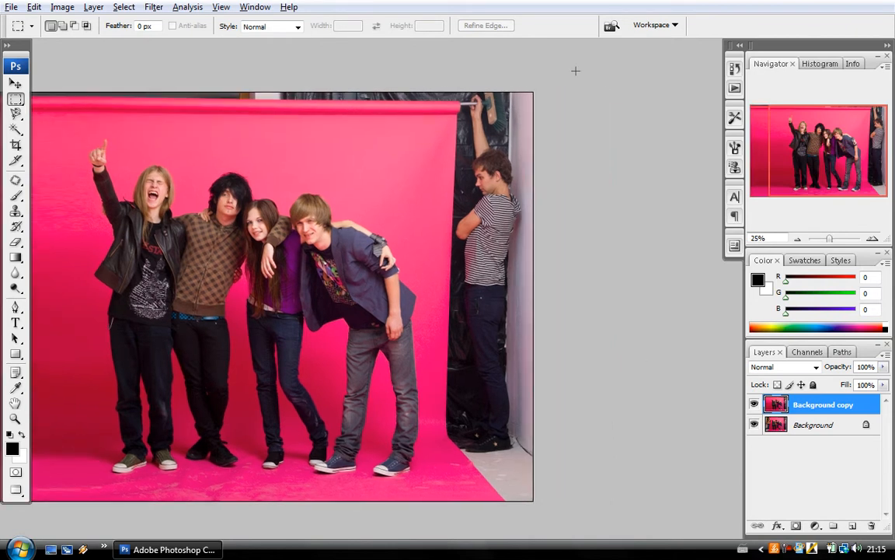
left_click_drag(518, 97, 421, 513)
left_click_drag(443, 507, 443, 507)
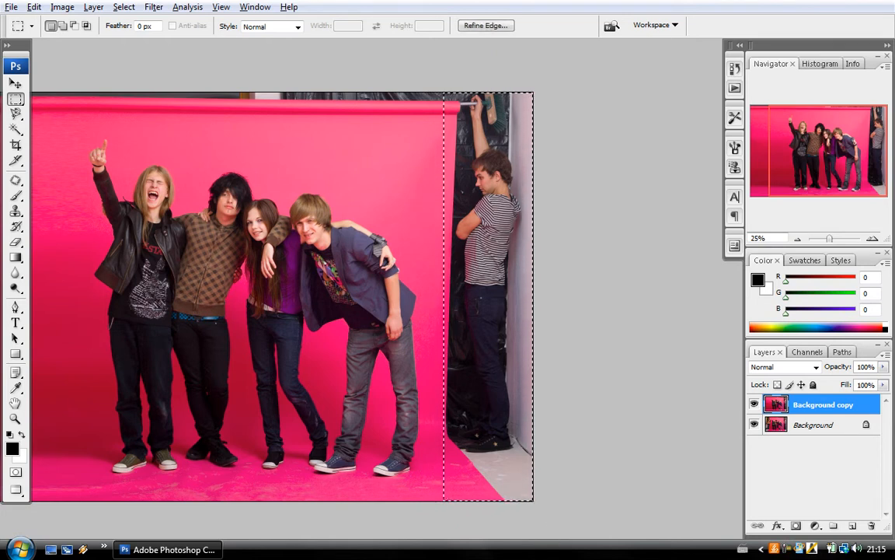
left_click_drag(546, 515, 463, 430)
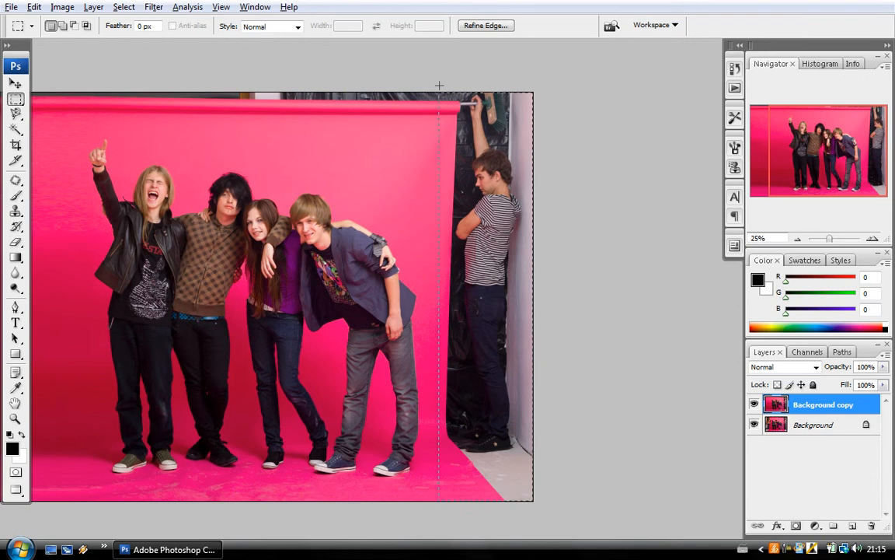
left_click_drag(423, 63, 420, 60)
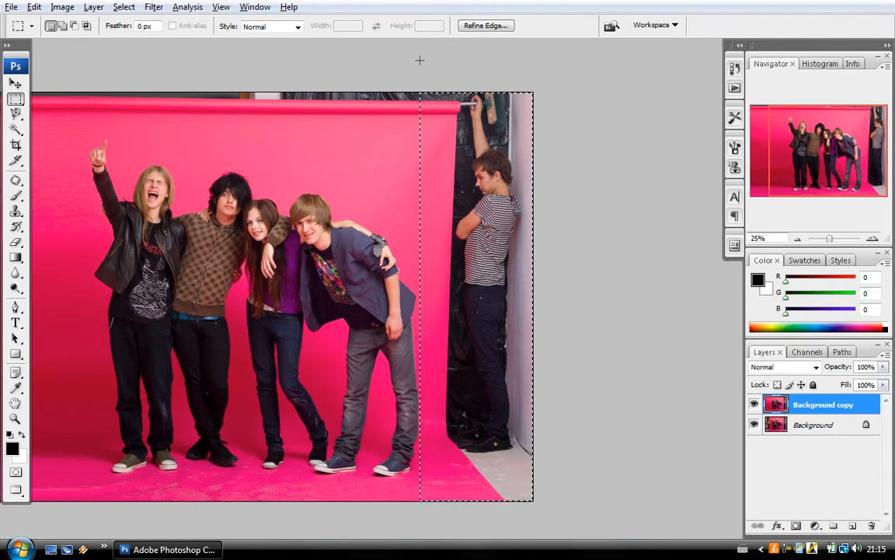
Free Transform the selected right strip, stretching it outward to about 314.2% width, and deselect
key("ctrl+t")
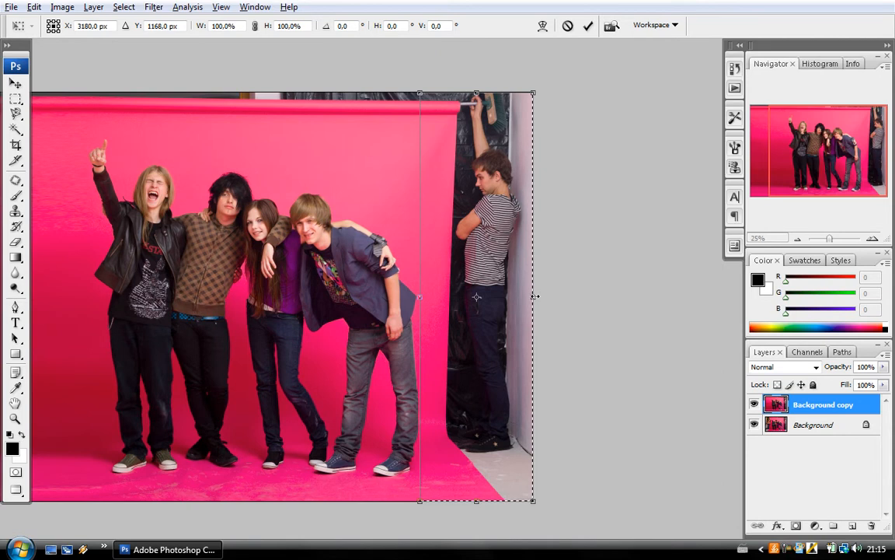
left_click_drag(535, 296, 784, 294)
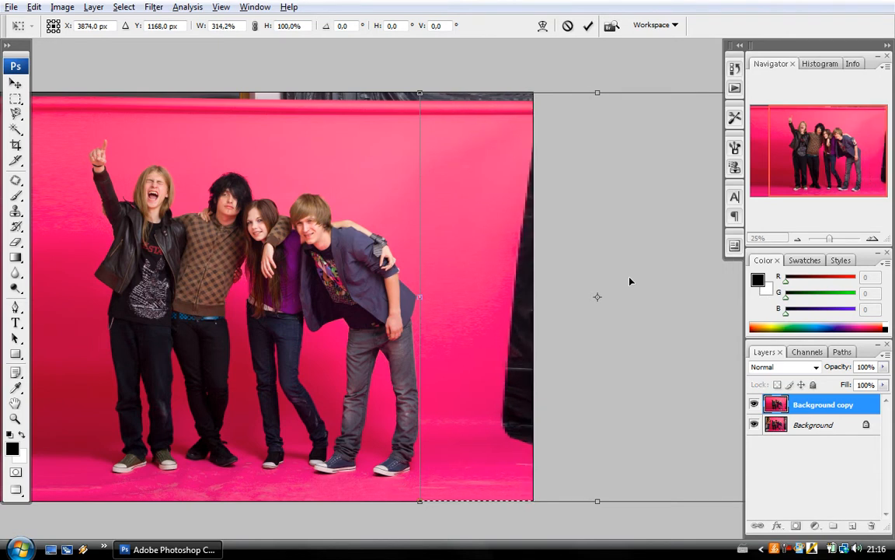
key("Return")
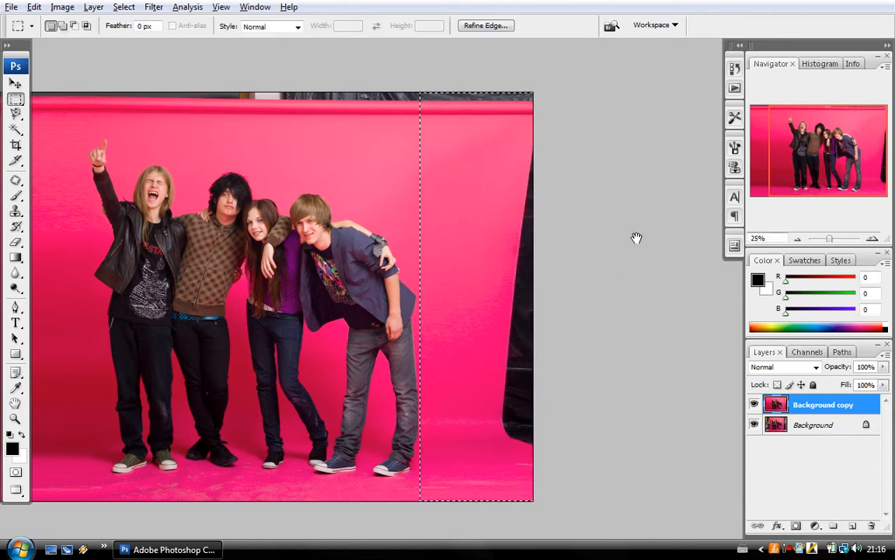
key("ctrl+d")
Reselect the strip right of the group, stretch it outward to about 151.3% width to remove the remaining black area, and deselect
left_click_drag(528, 70, 339, 505)
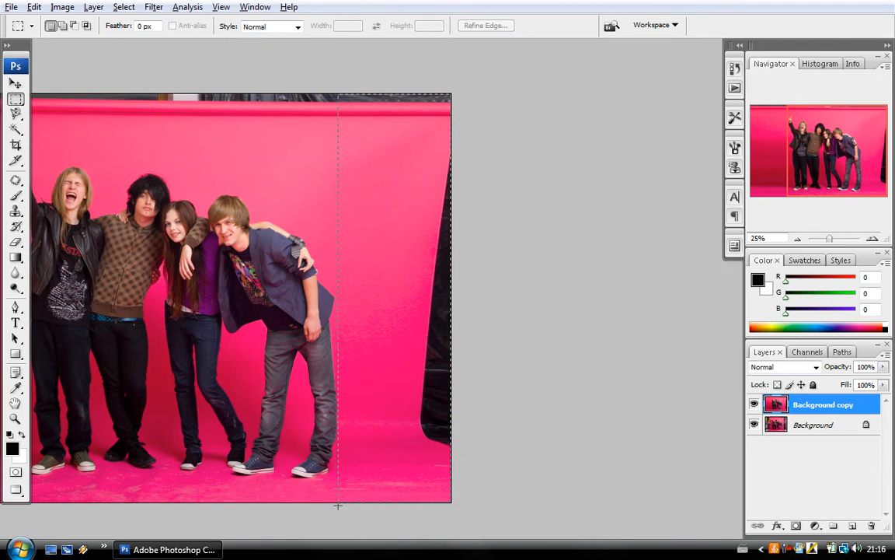
key("ctrl+d")
key("ctrl+z")
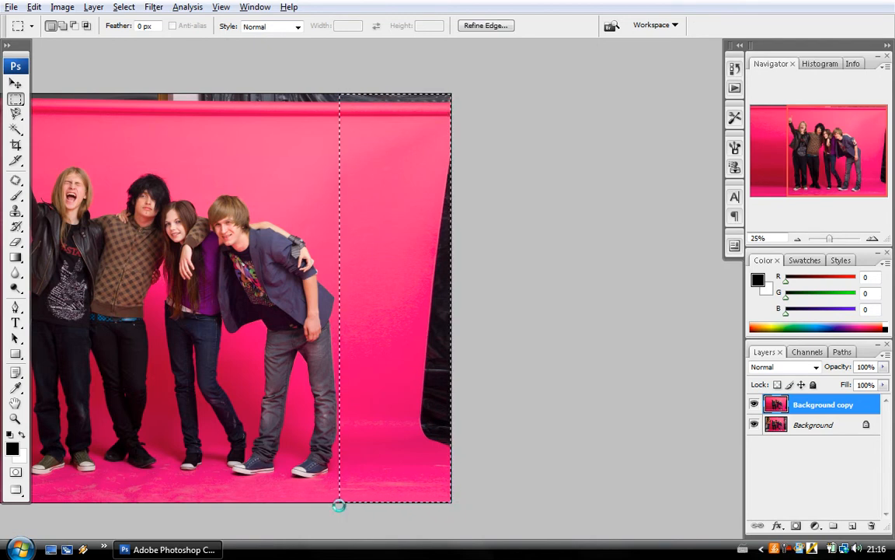
key("ctrl+t")
left_click_drag(452, 297, 457, 299)
left_click_drag(504, 299, 510, 299)
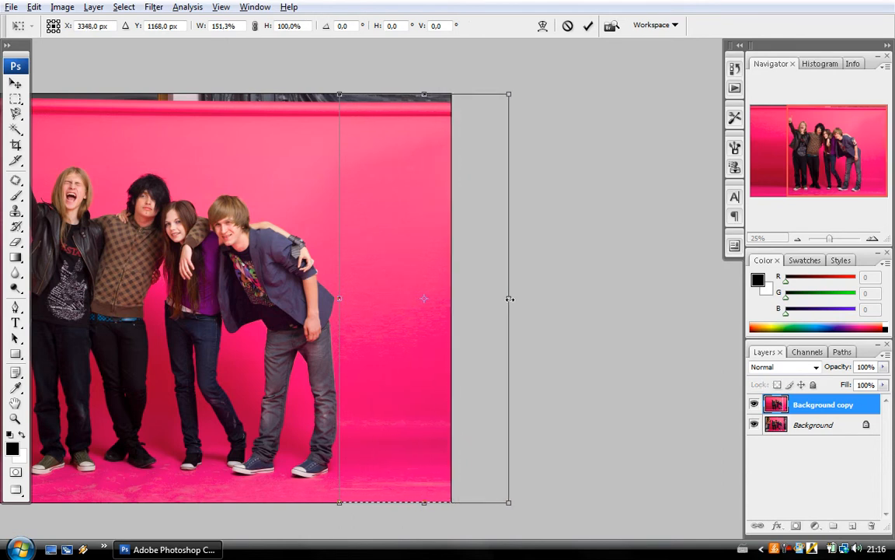
key("Return")
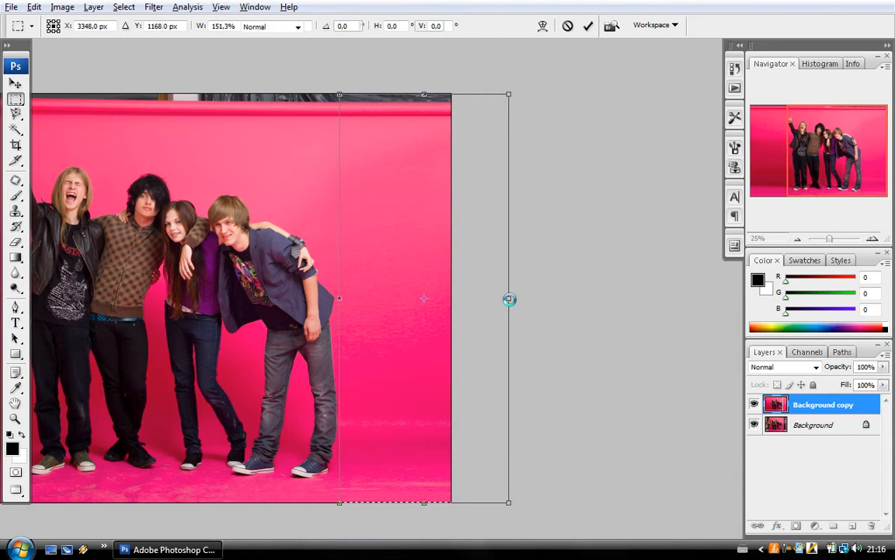
key("ctrl+d")
Select the full-width strip above the raised hand and stretch it upward to about 213.8% height to remove the backdrop roll
left_click_drag(486, 207, 734, 330)
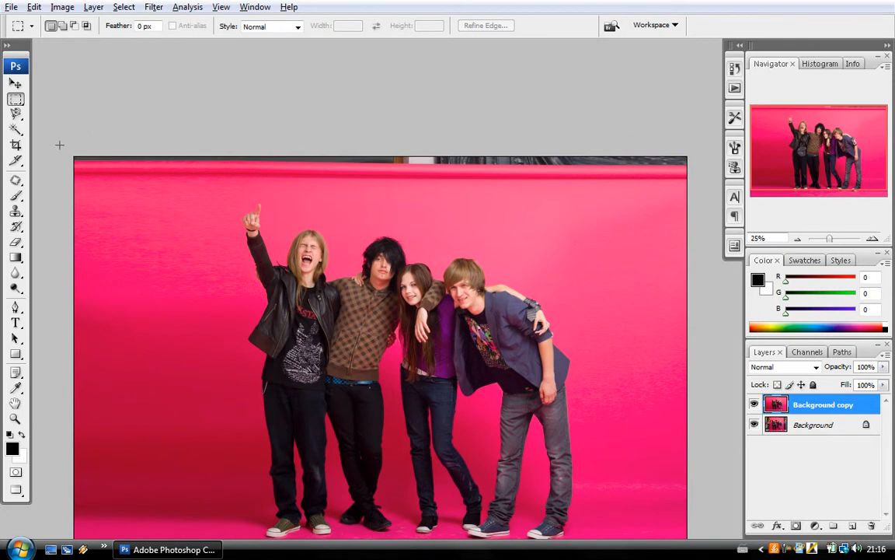
left_click_drag(68, 152, 696, 201)
left_click_drag(696, 202, 696, 201)
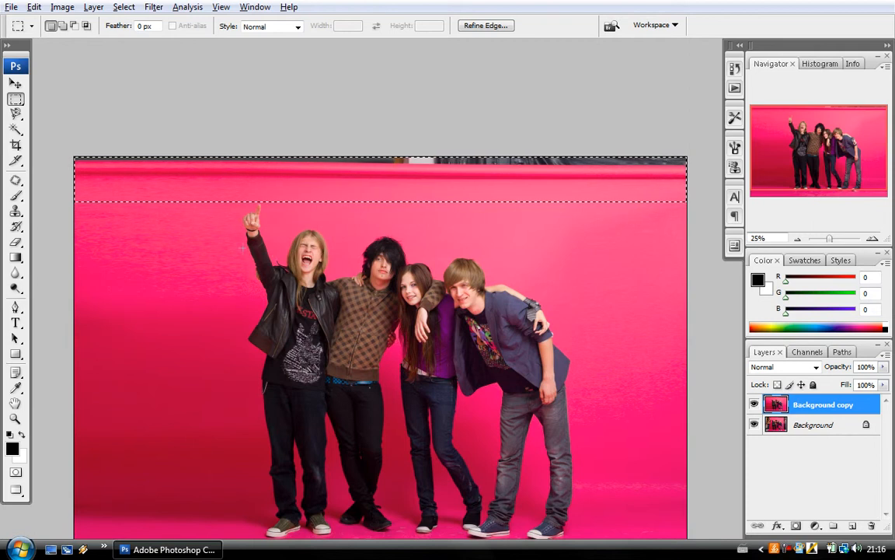
left_click(34, 7)
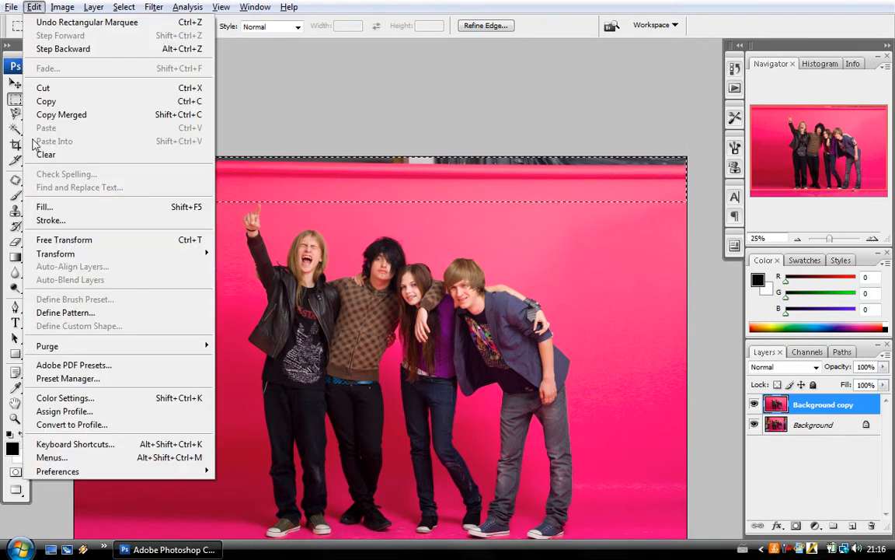
left_click(56, 244)
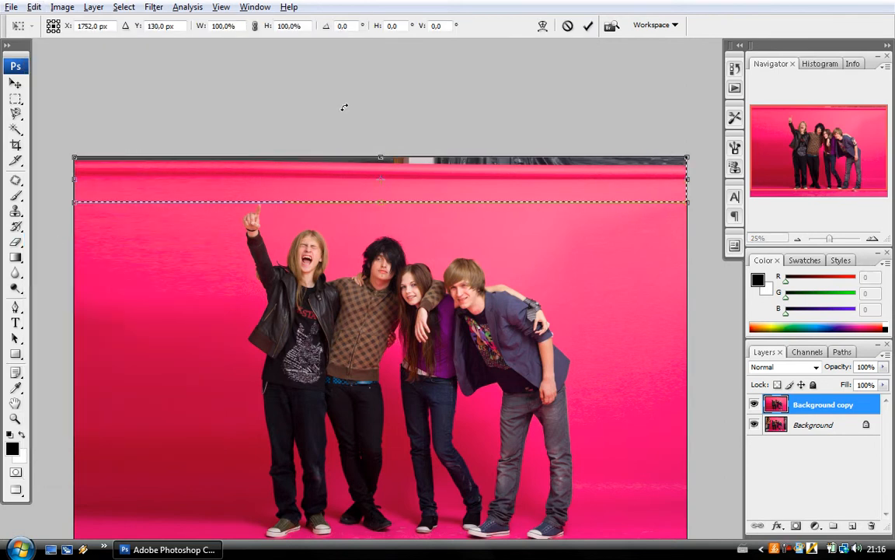
left_click_drag(380, 157, 377, 105)
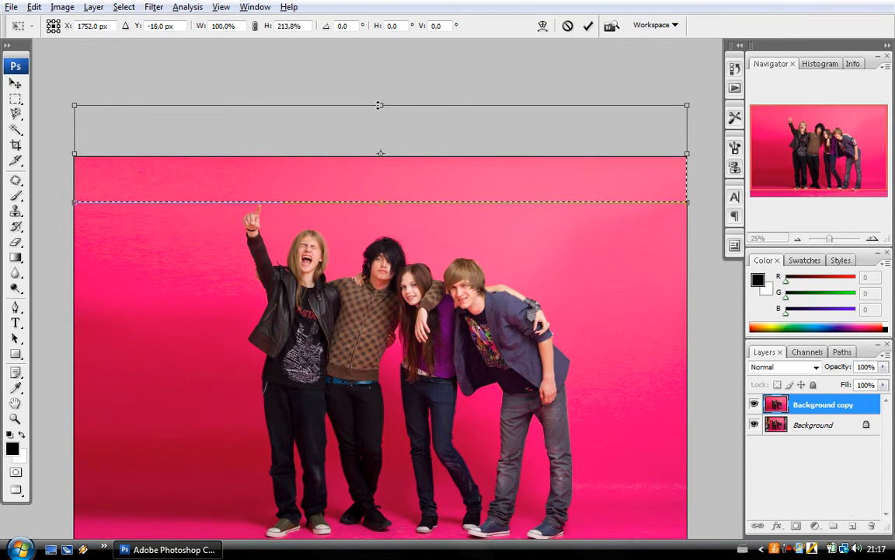
key("Return")
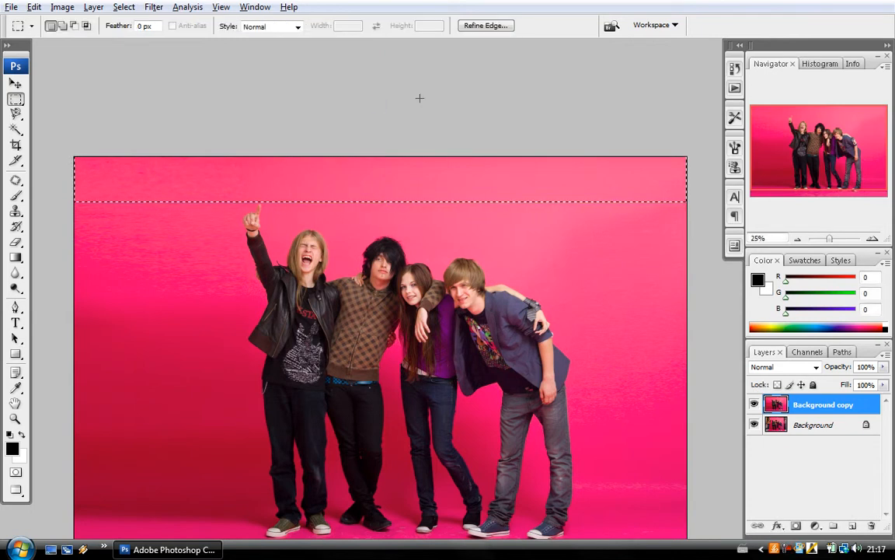
Deselect and examine the retouched photo in full screen mode on black with all panels hidden
left_click_drag(567, 75, 572, 28)
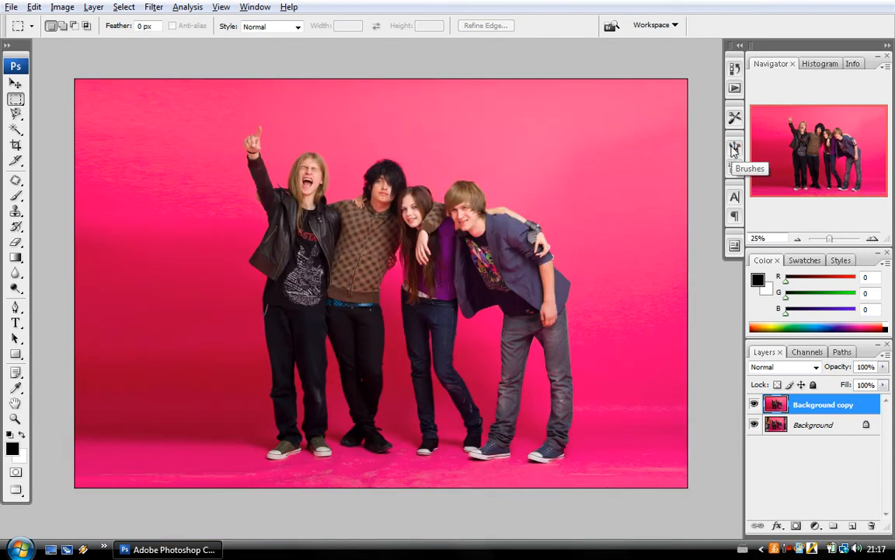
key("Tab")
key("f")
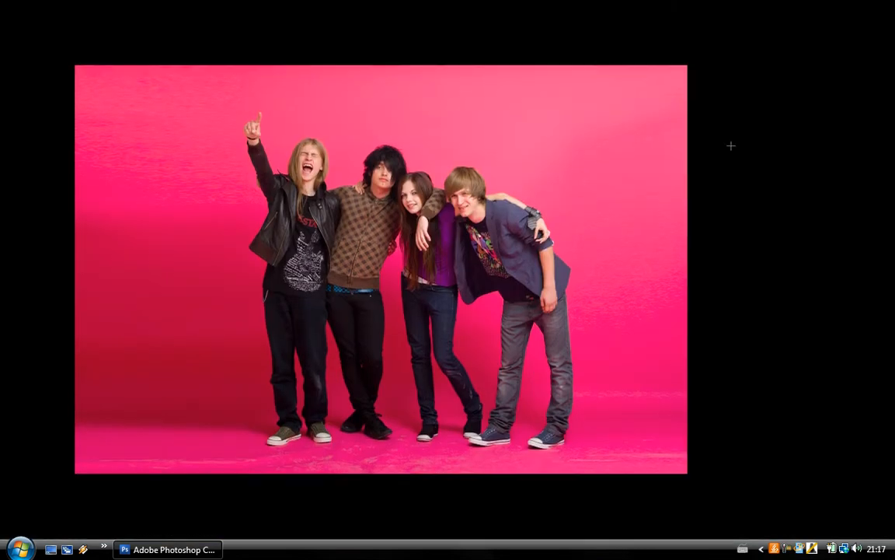